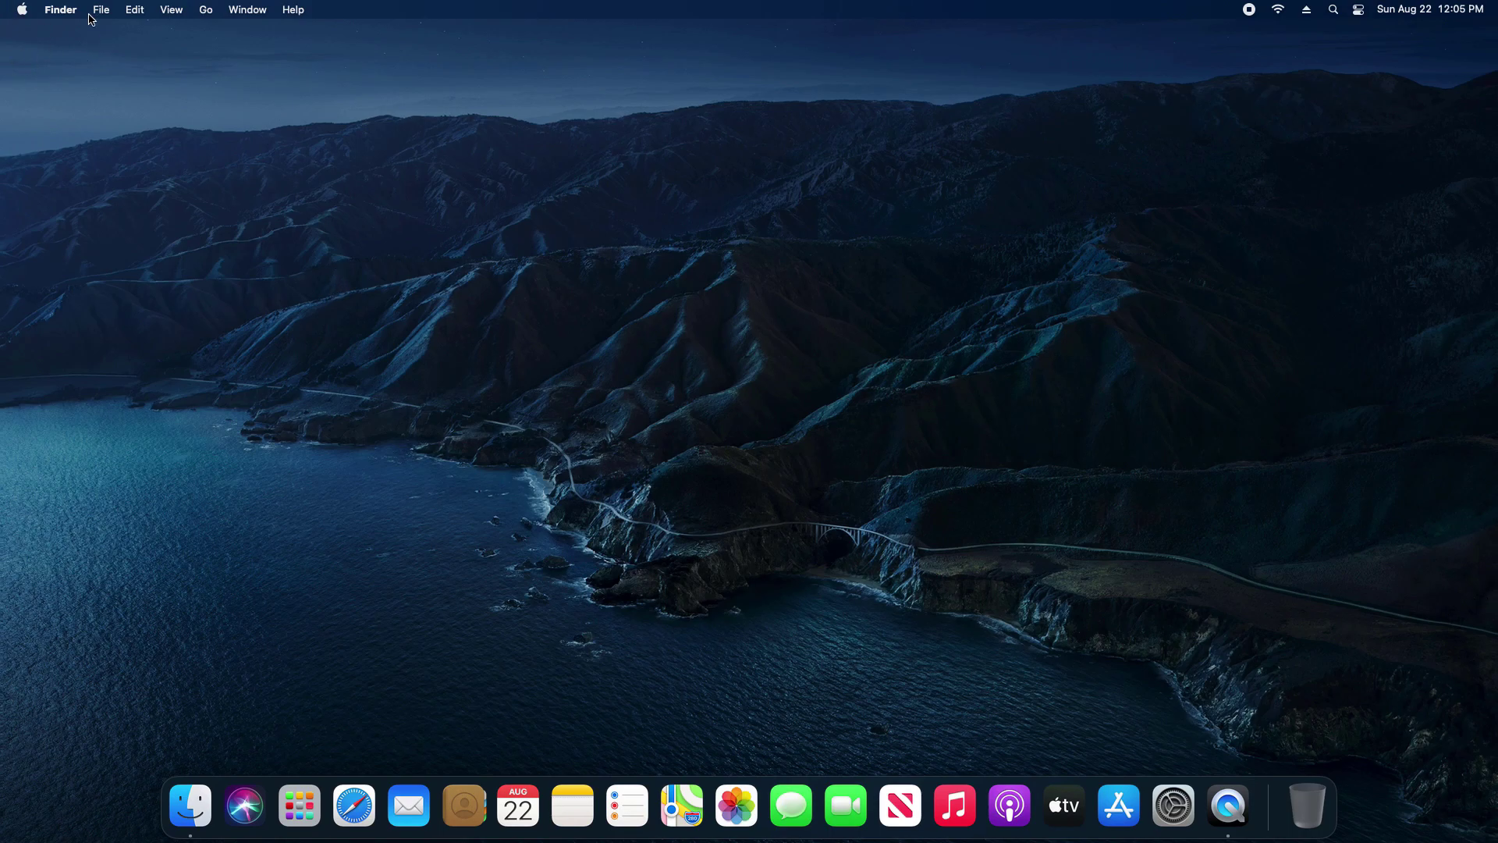
Step: Open About This Mac and reveal the macOS Big Sur build number 20G95
left_click(22, 12)
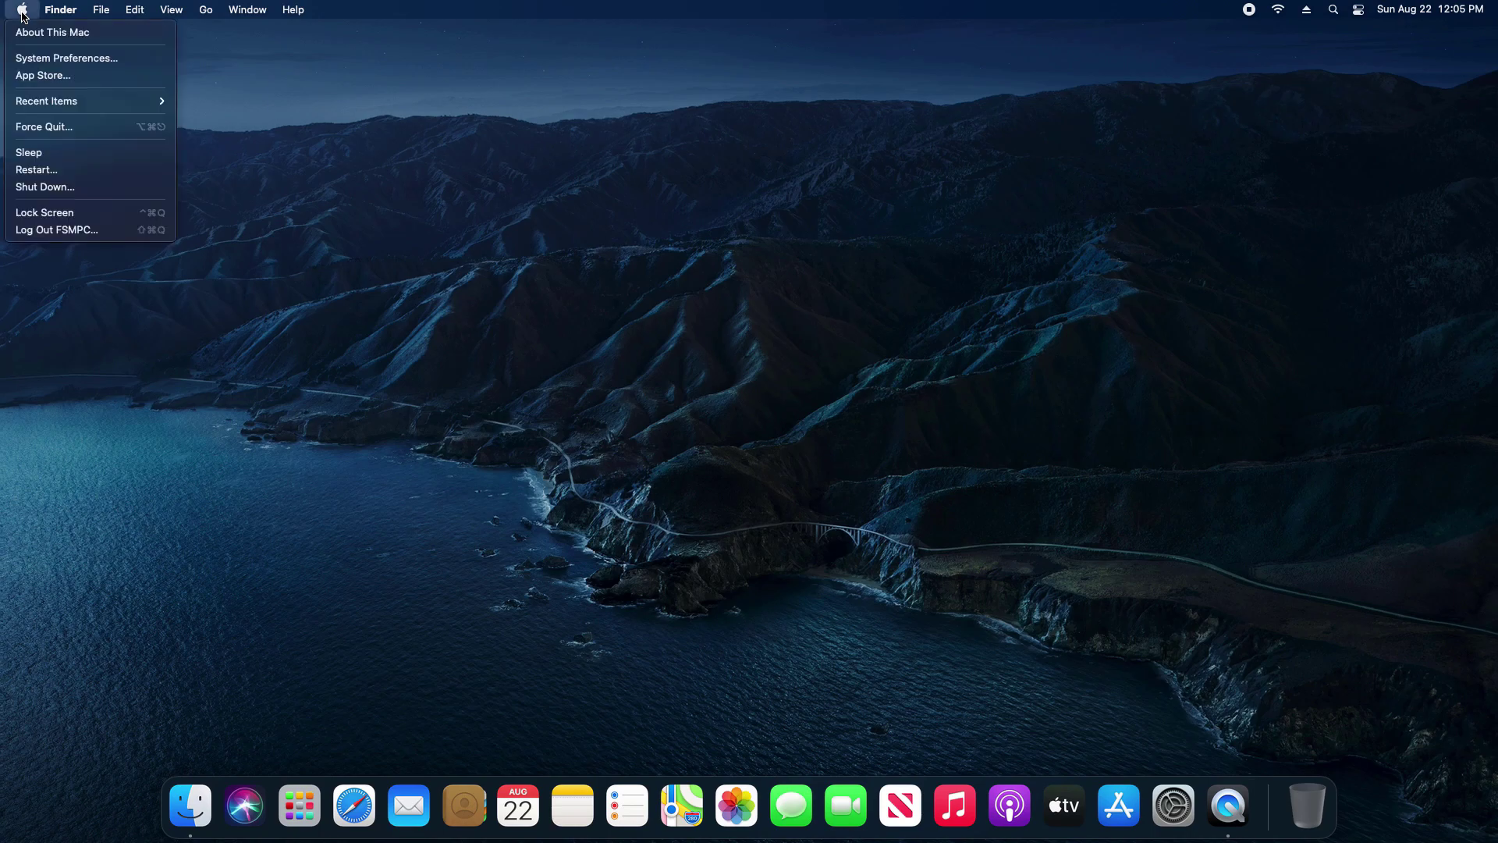
left_click(62, 38)
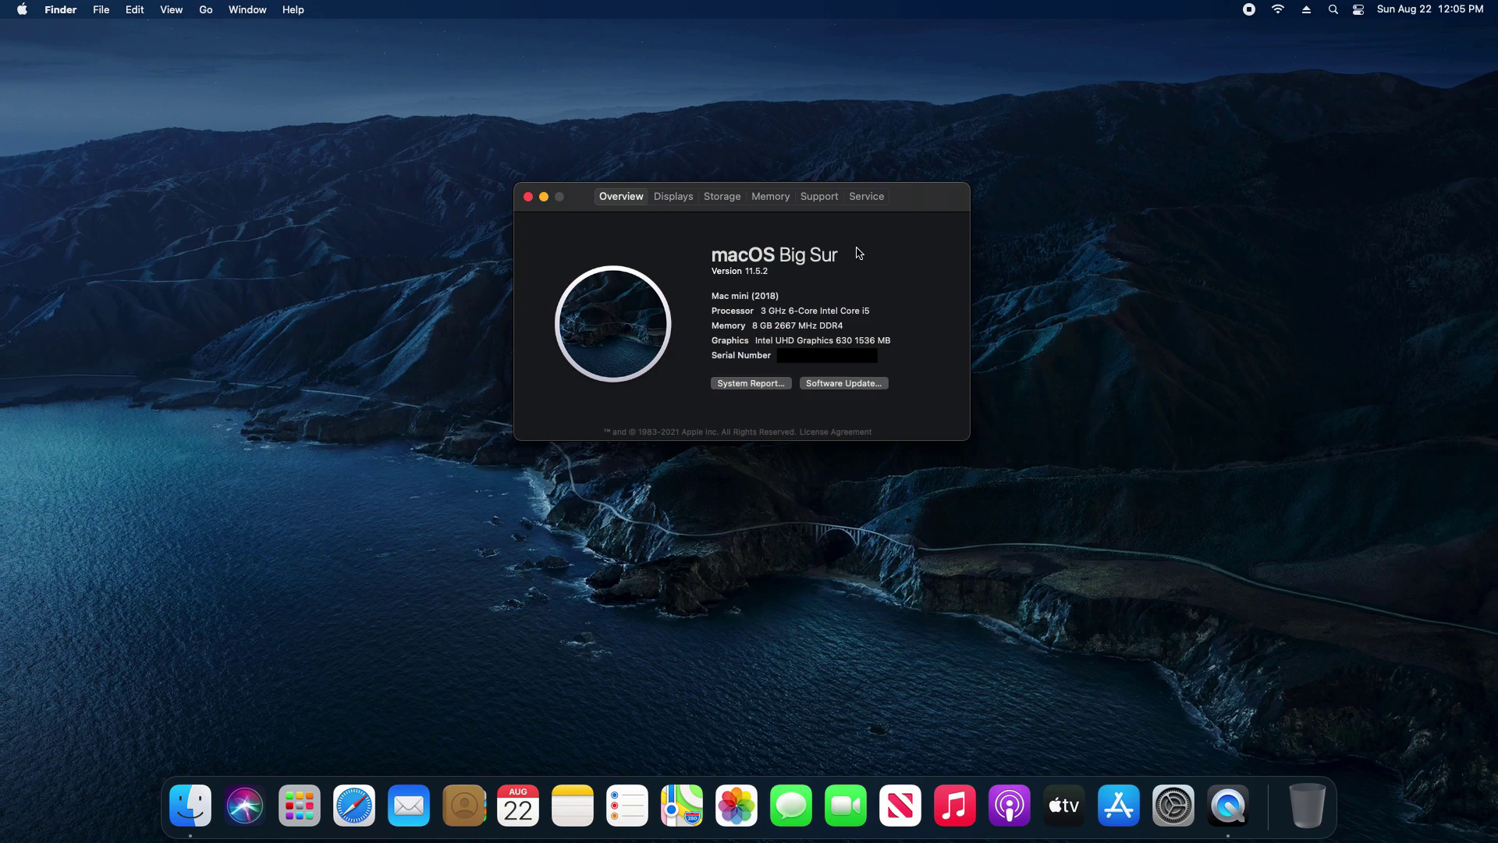
left_click(723, 272)
Step: Highlight the Mac mini (2018), 6-Core Intel Core i5, memory and graphics lines
left_click_drag(710, 295, 762, 296)
left_click_drag(781, 296, 713, 297)
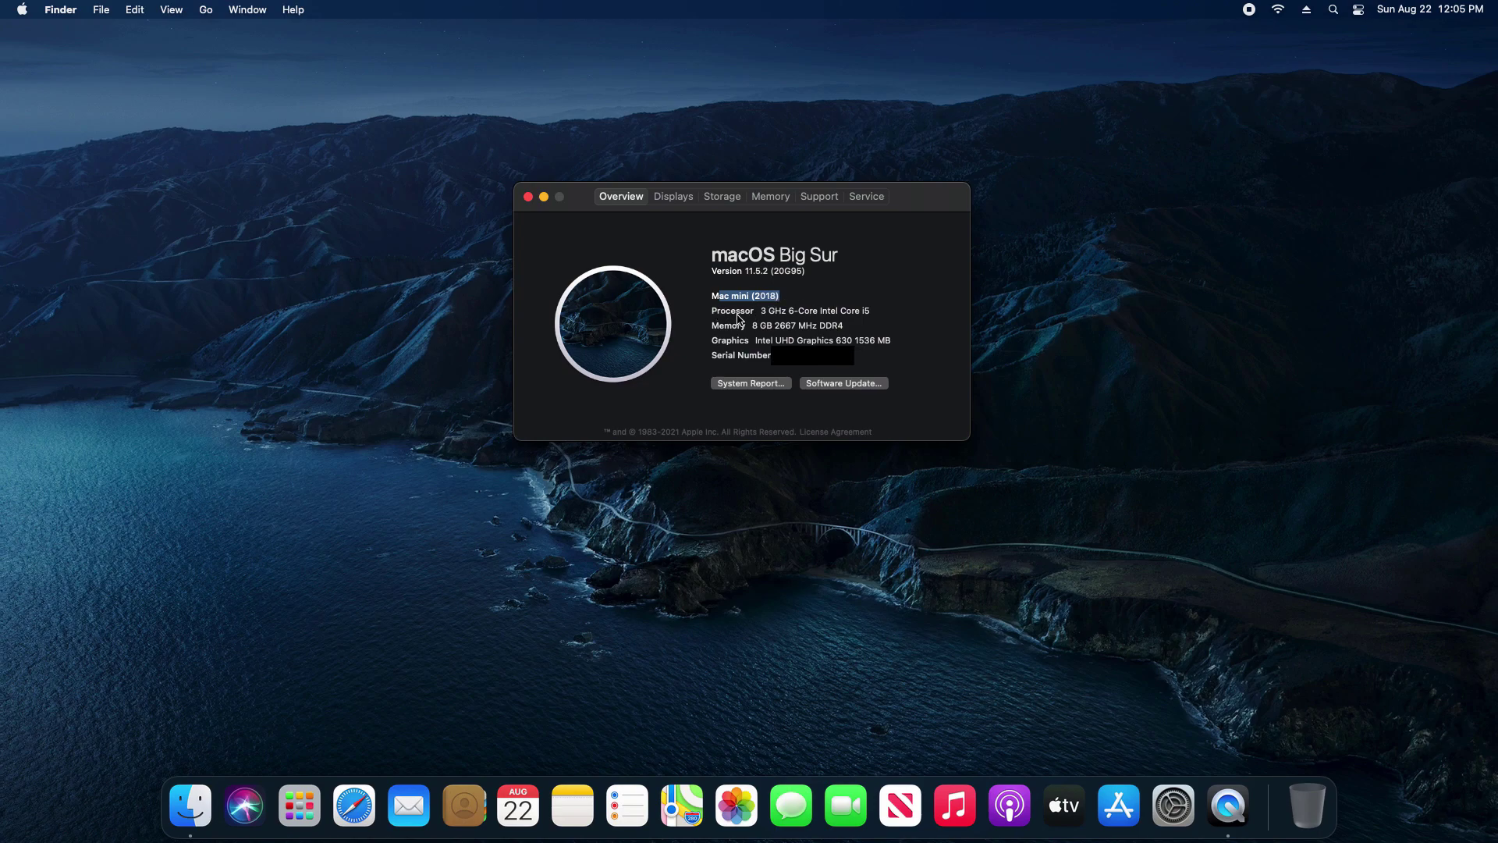
left_click(792, 315)
left_click_drag(792, 314, 865, 320)
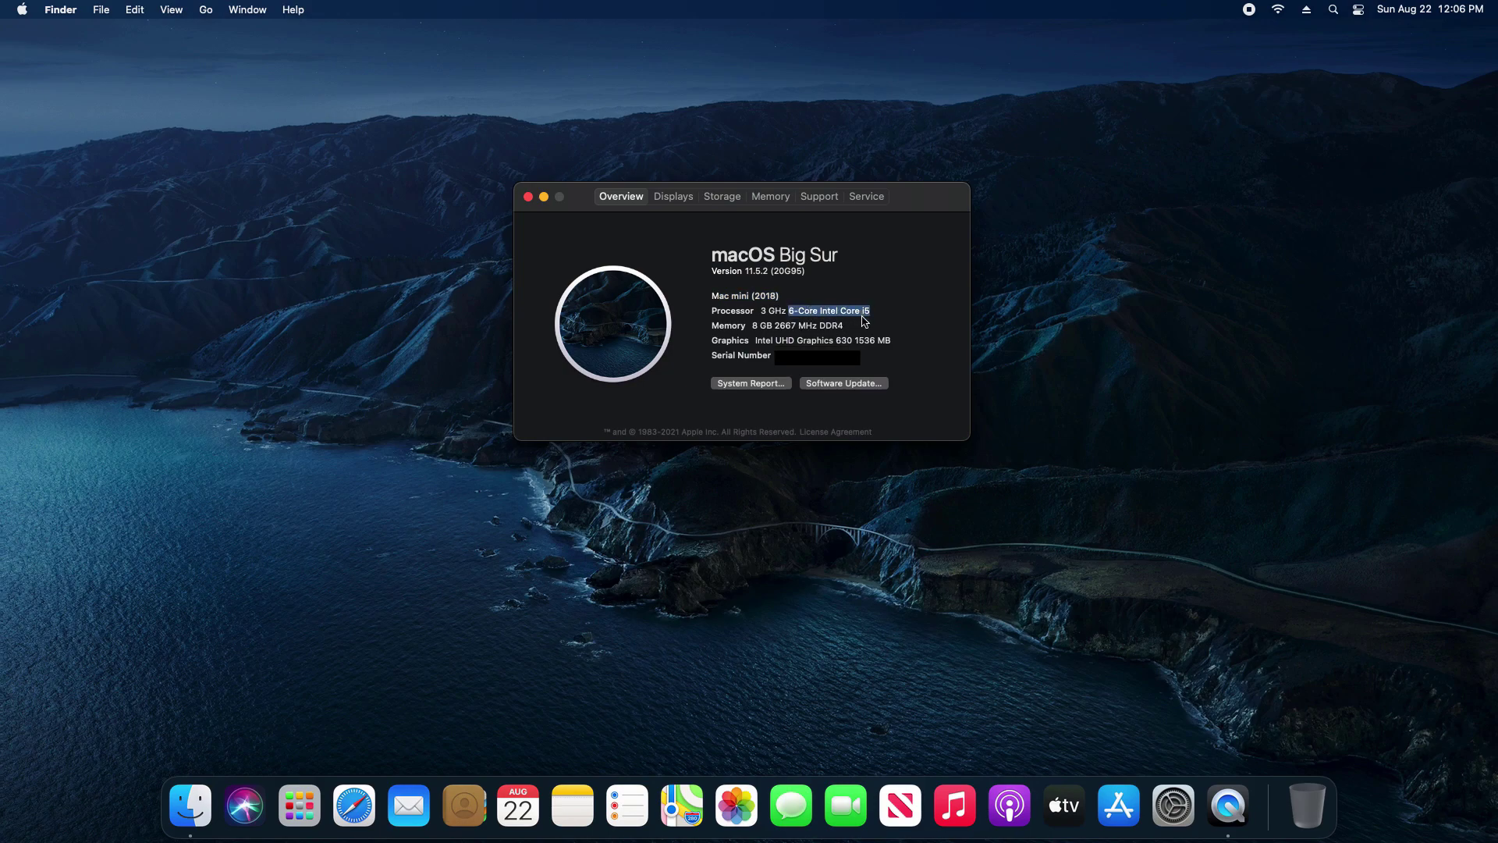
left_click_drag(752, 325, 824, 332)
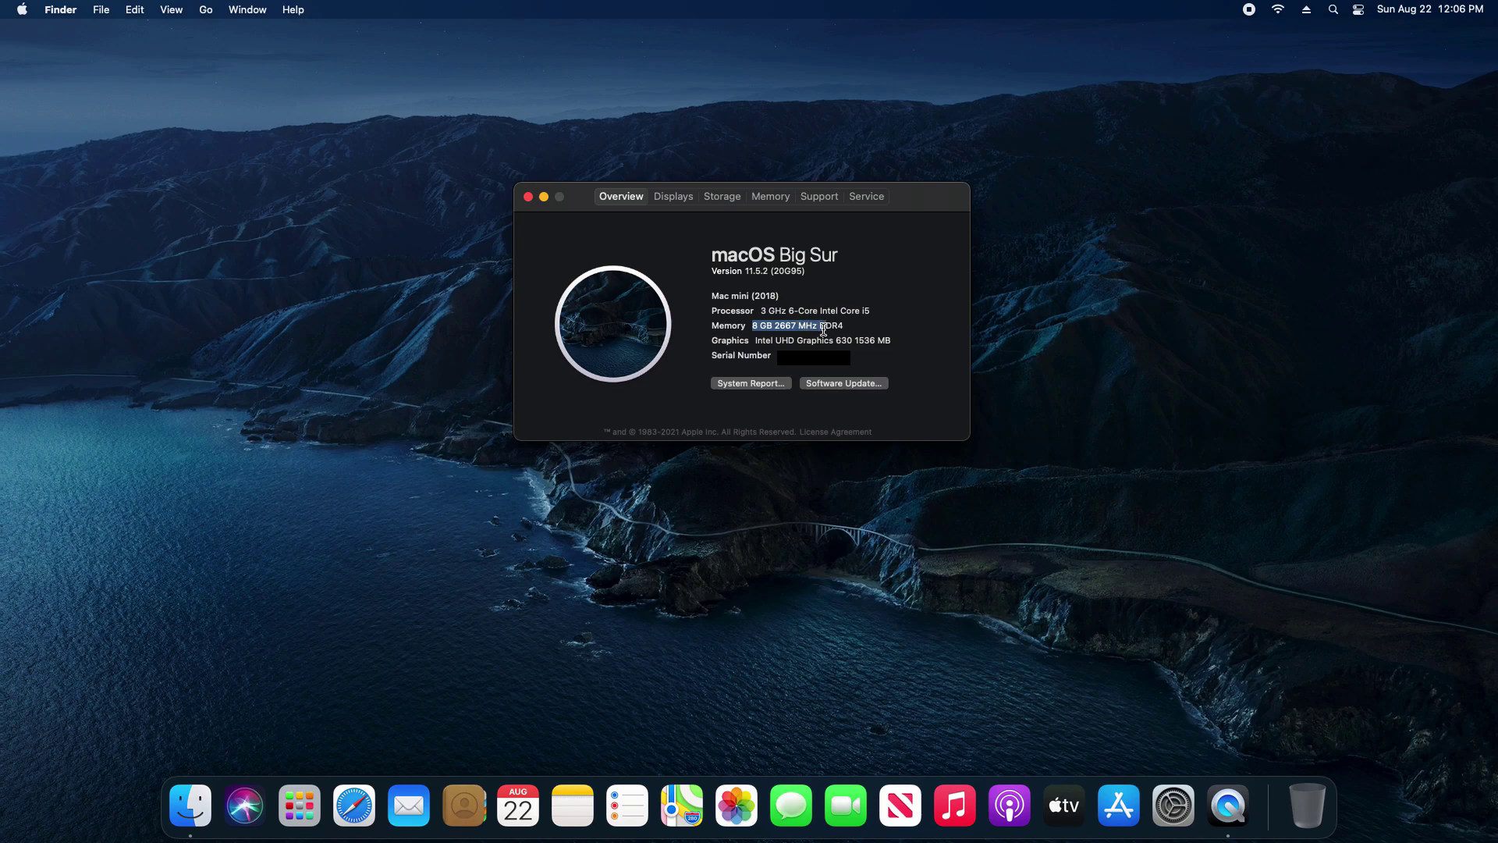
left_click_drag(756, 343, 868, 343)
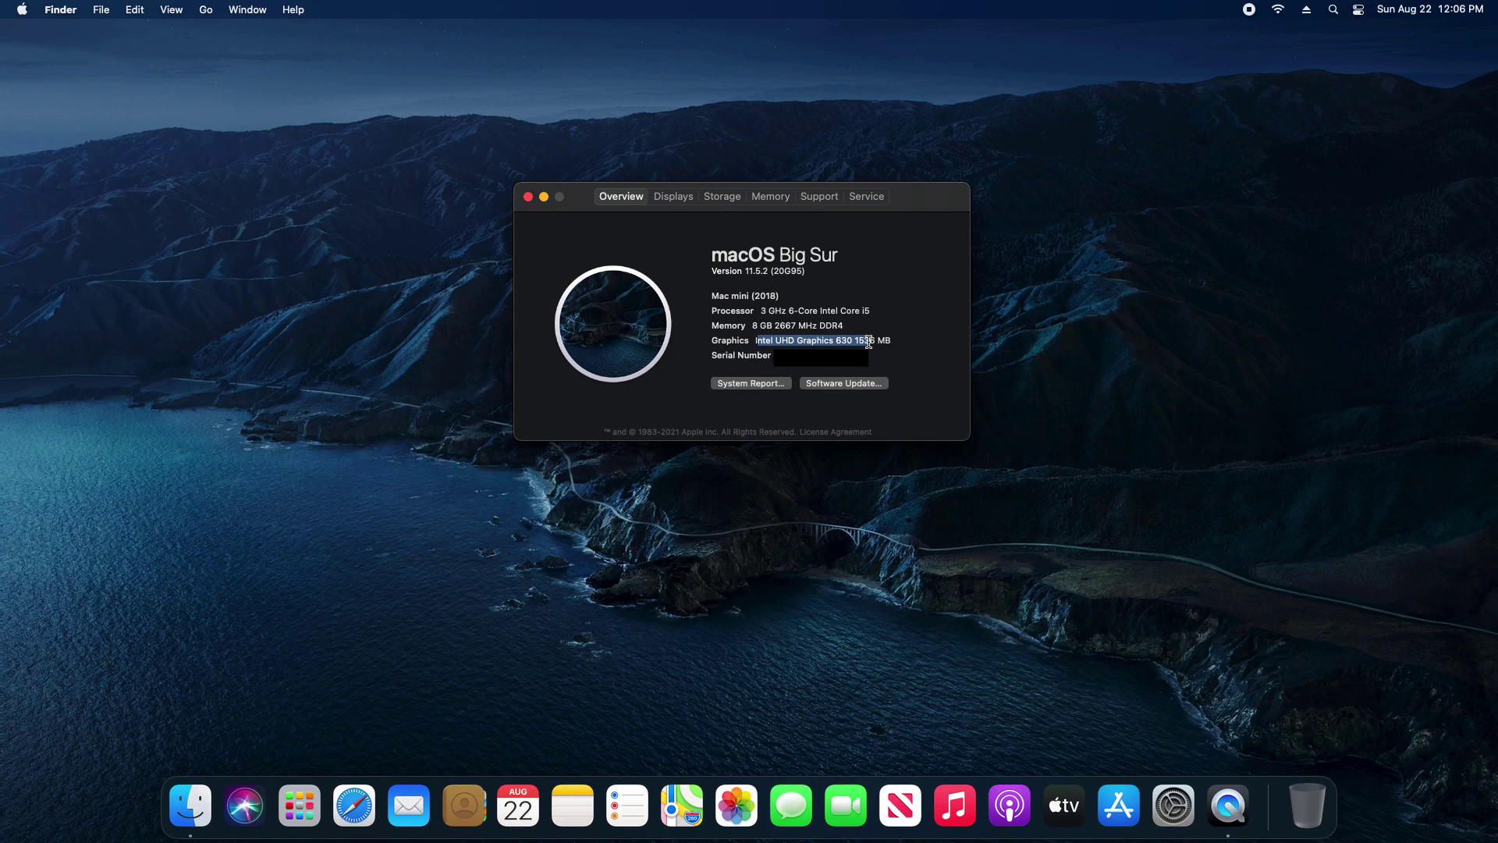
left_click(868, 342)
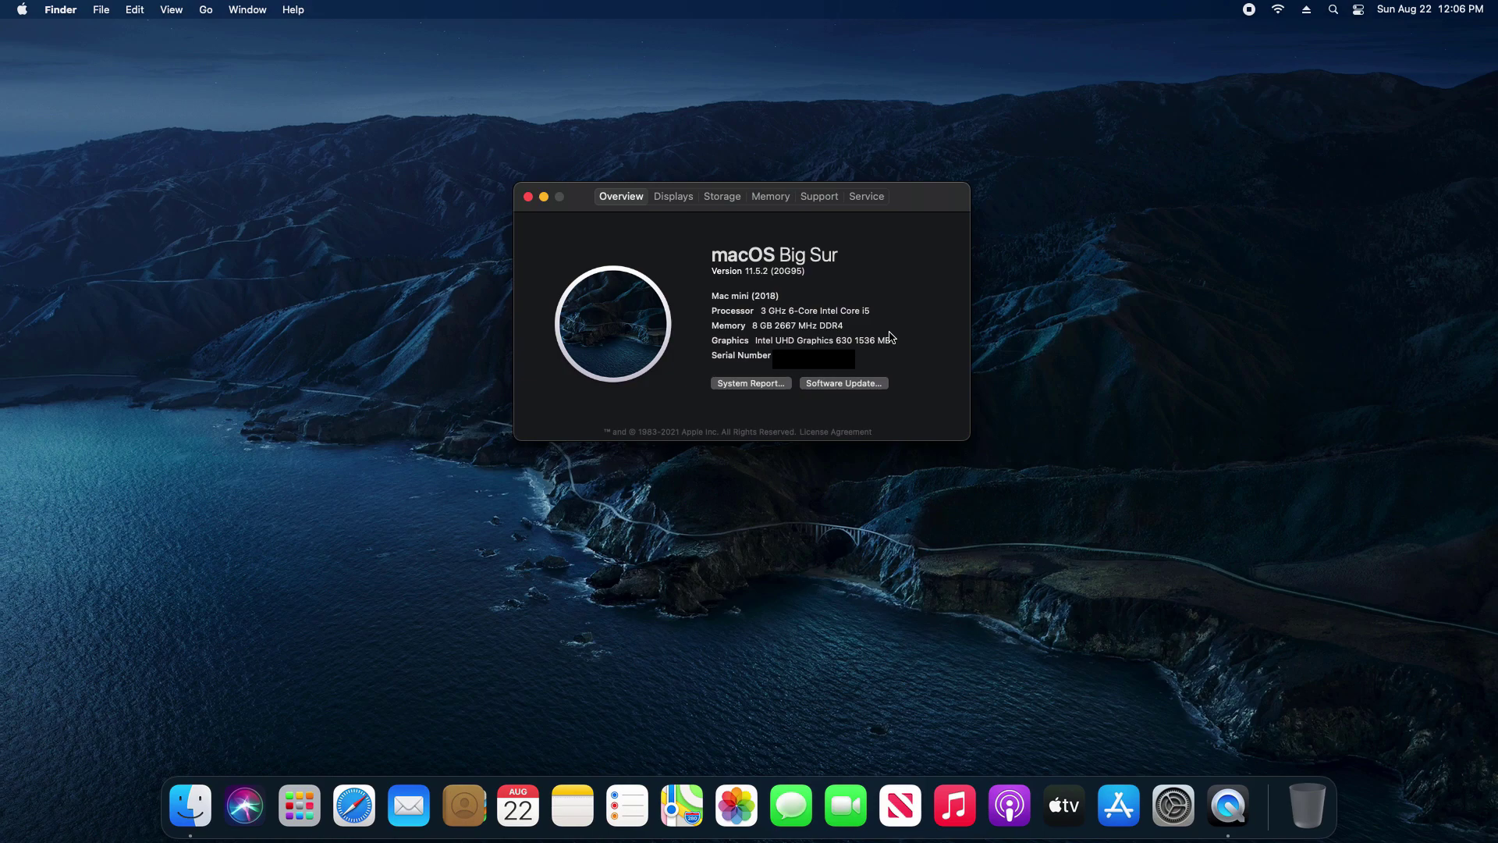
left_click(681, 202)
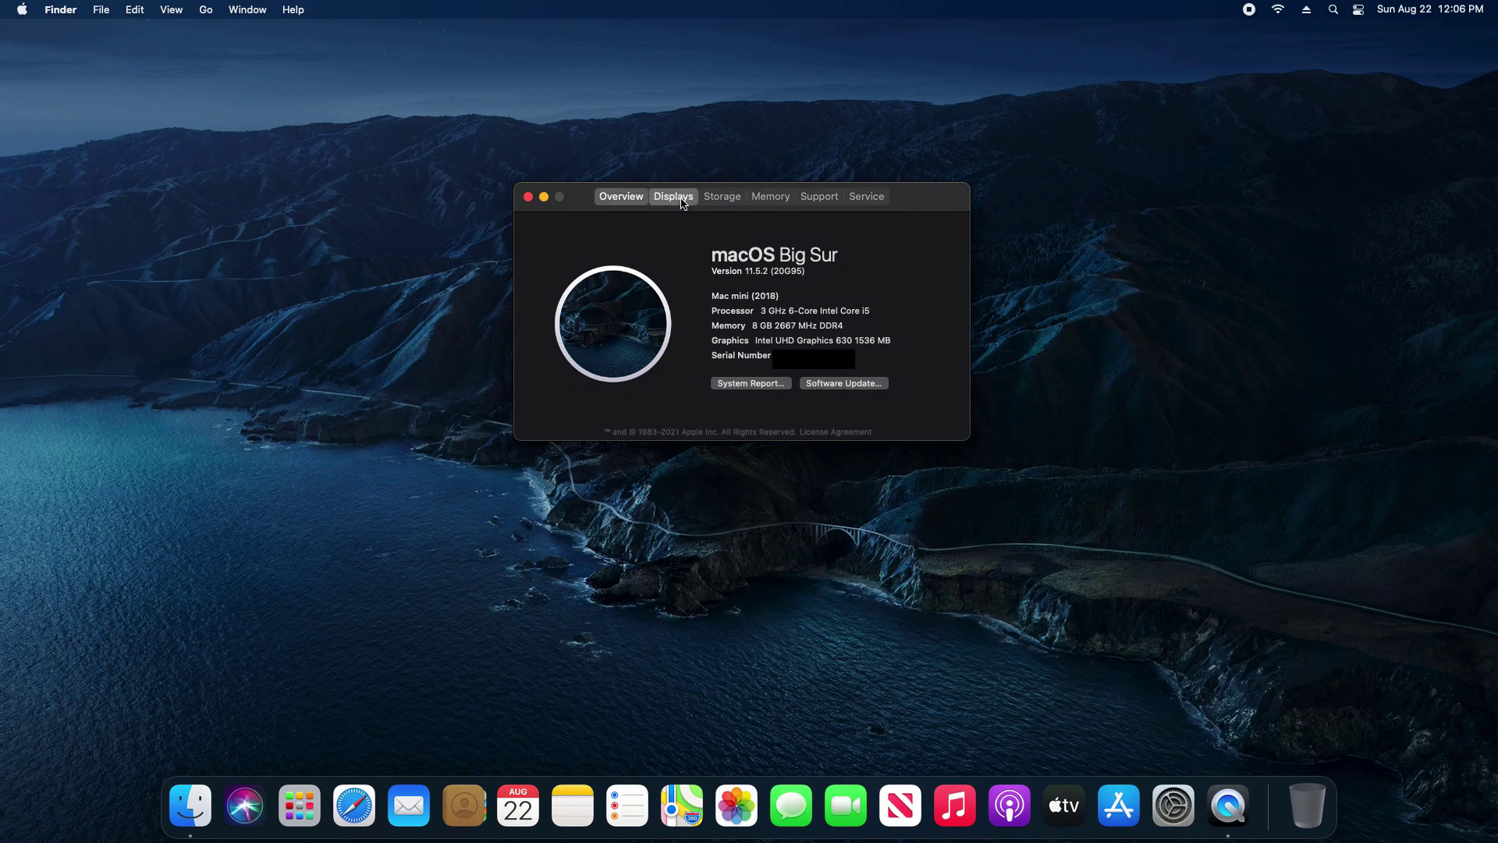
left_click(720, 198)
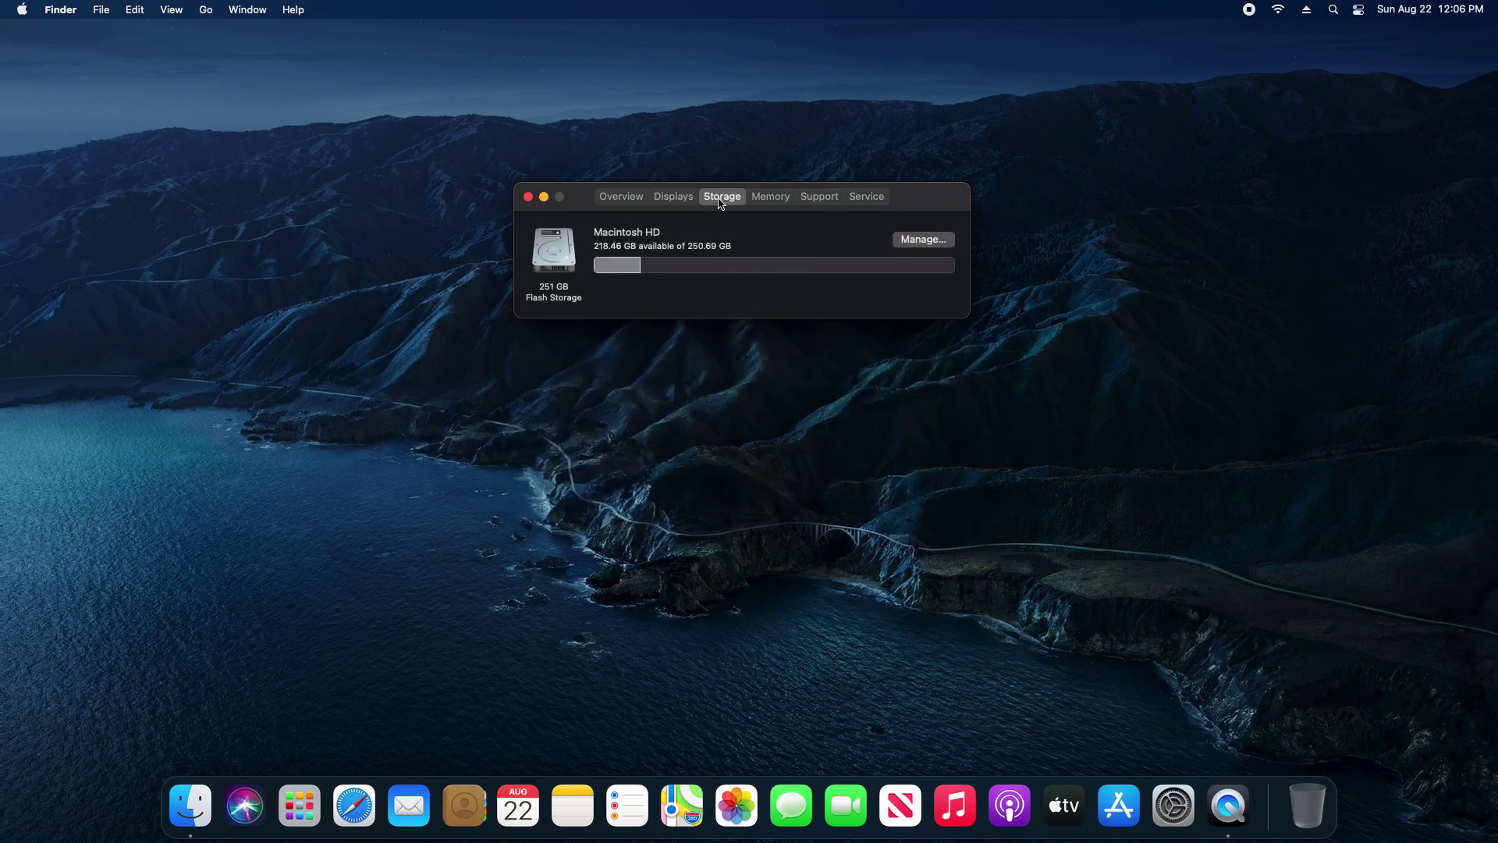
left_click(757, 201)
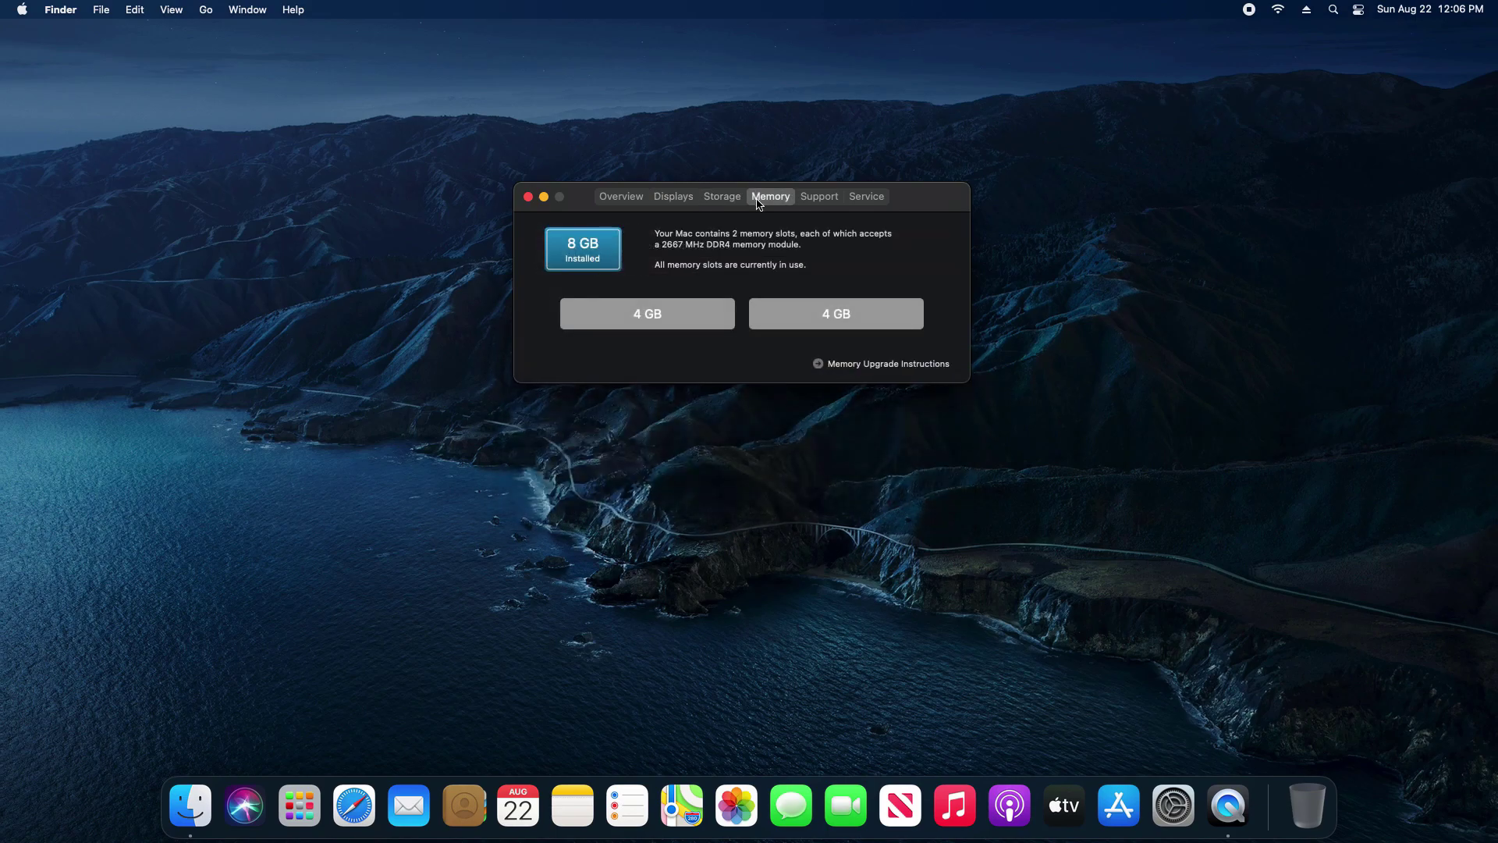
left_click(618, 199)
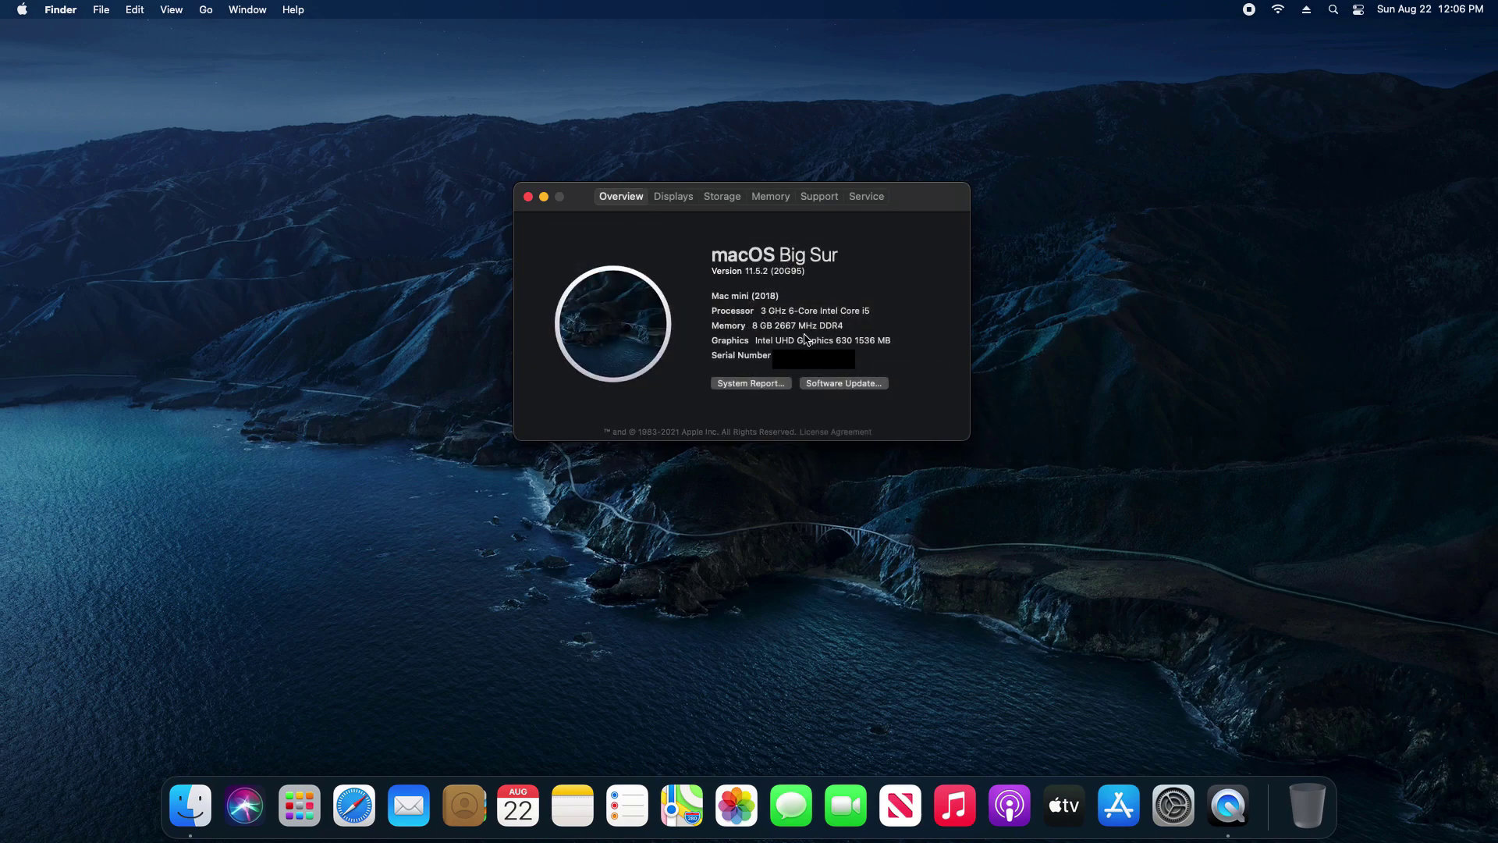
Step: Open the System Report from About This Mac and collapse its Software section
left_click(748, 384)
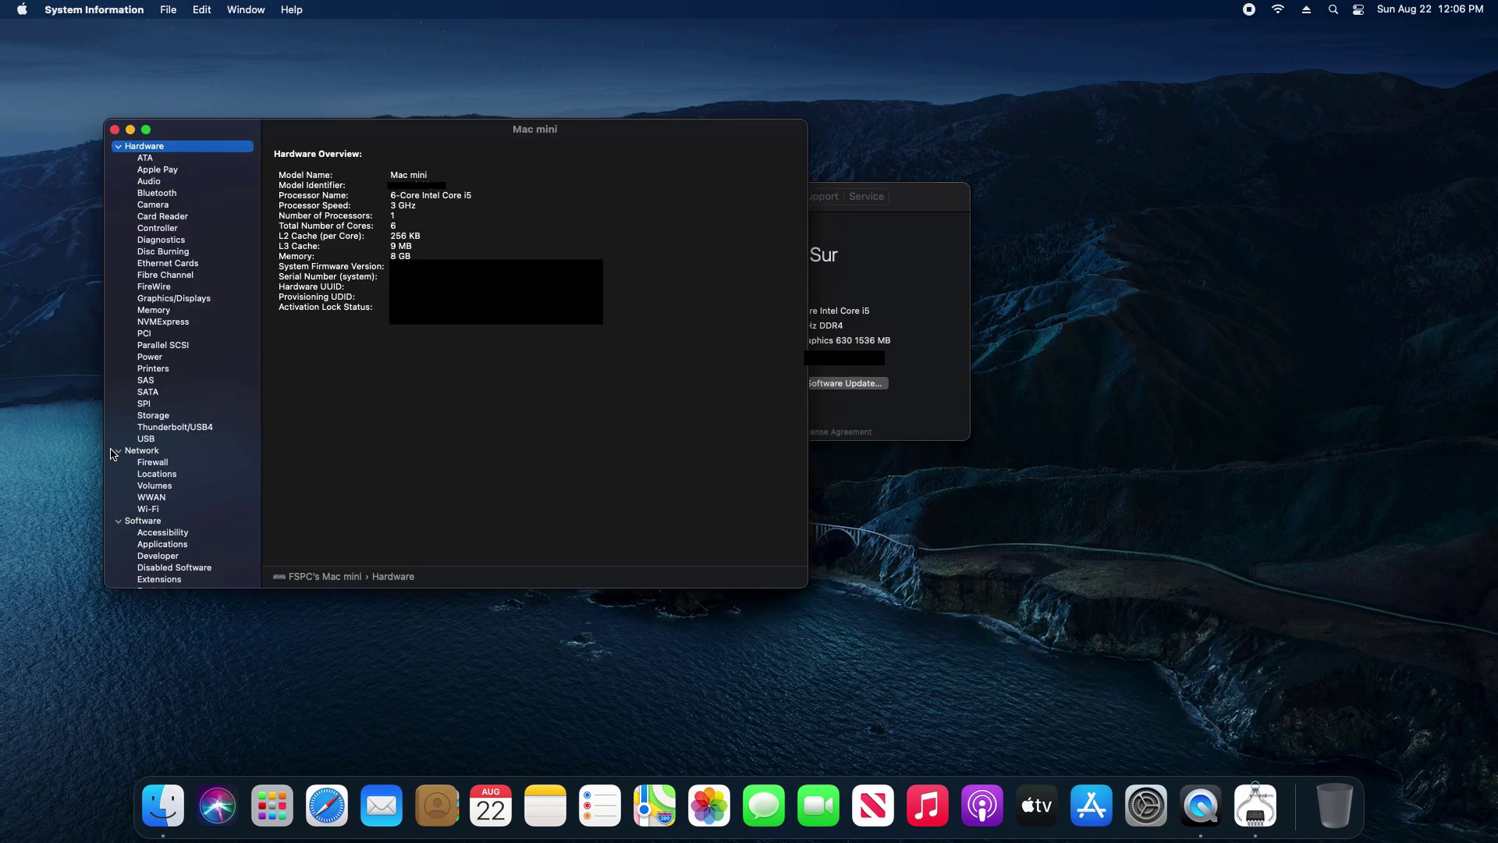
left_click(119, 462)
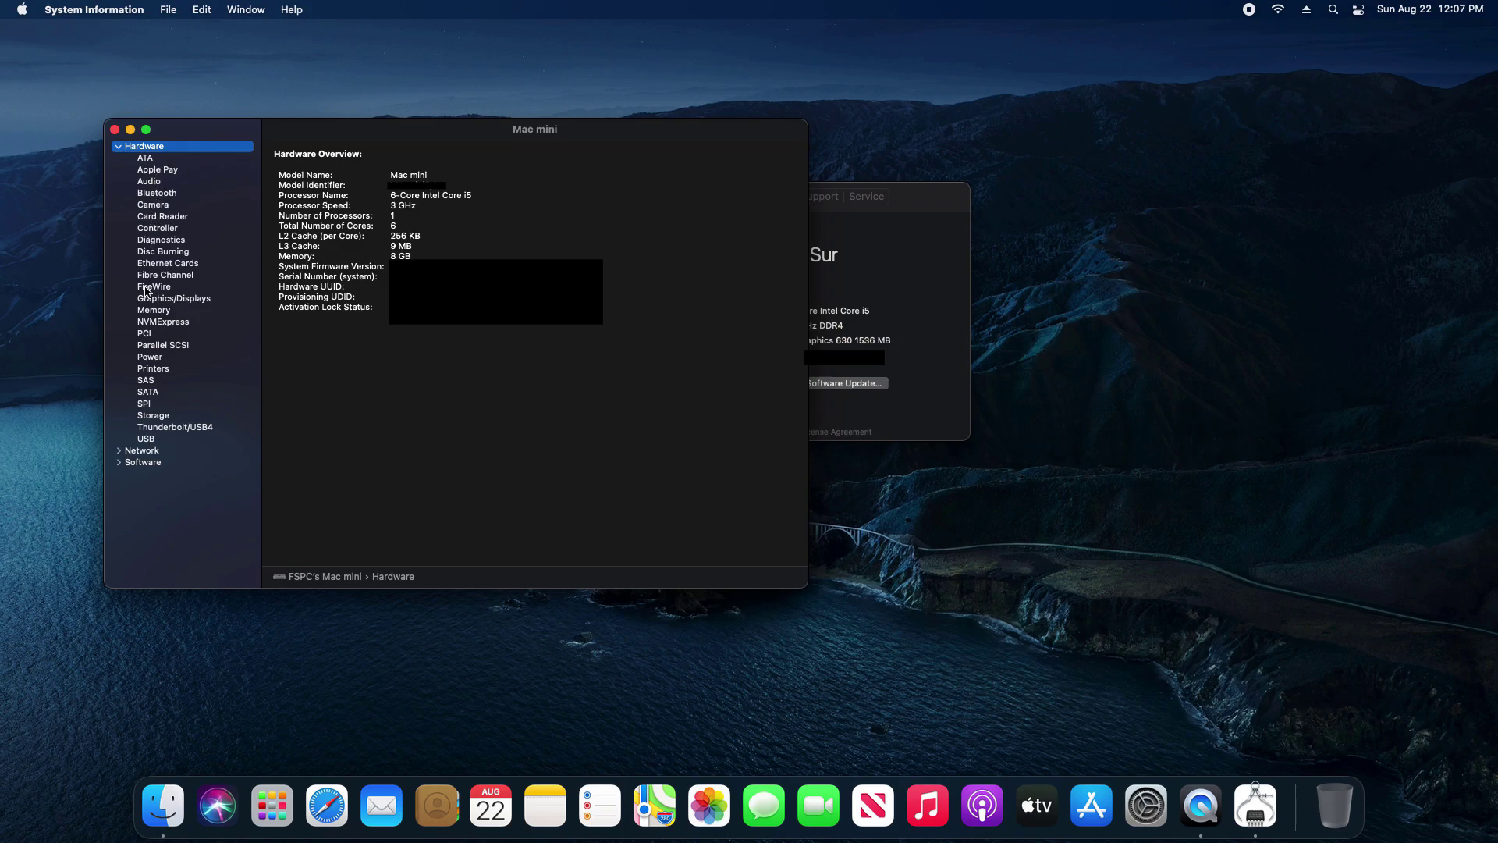
left_click(154, 310)
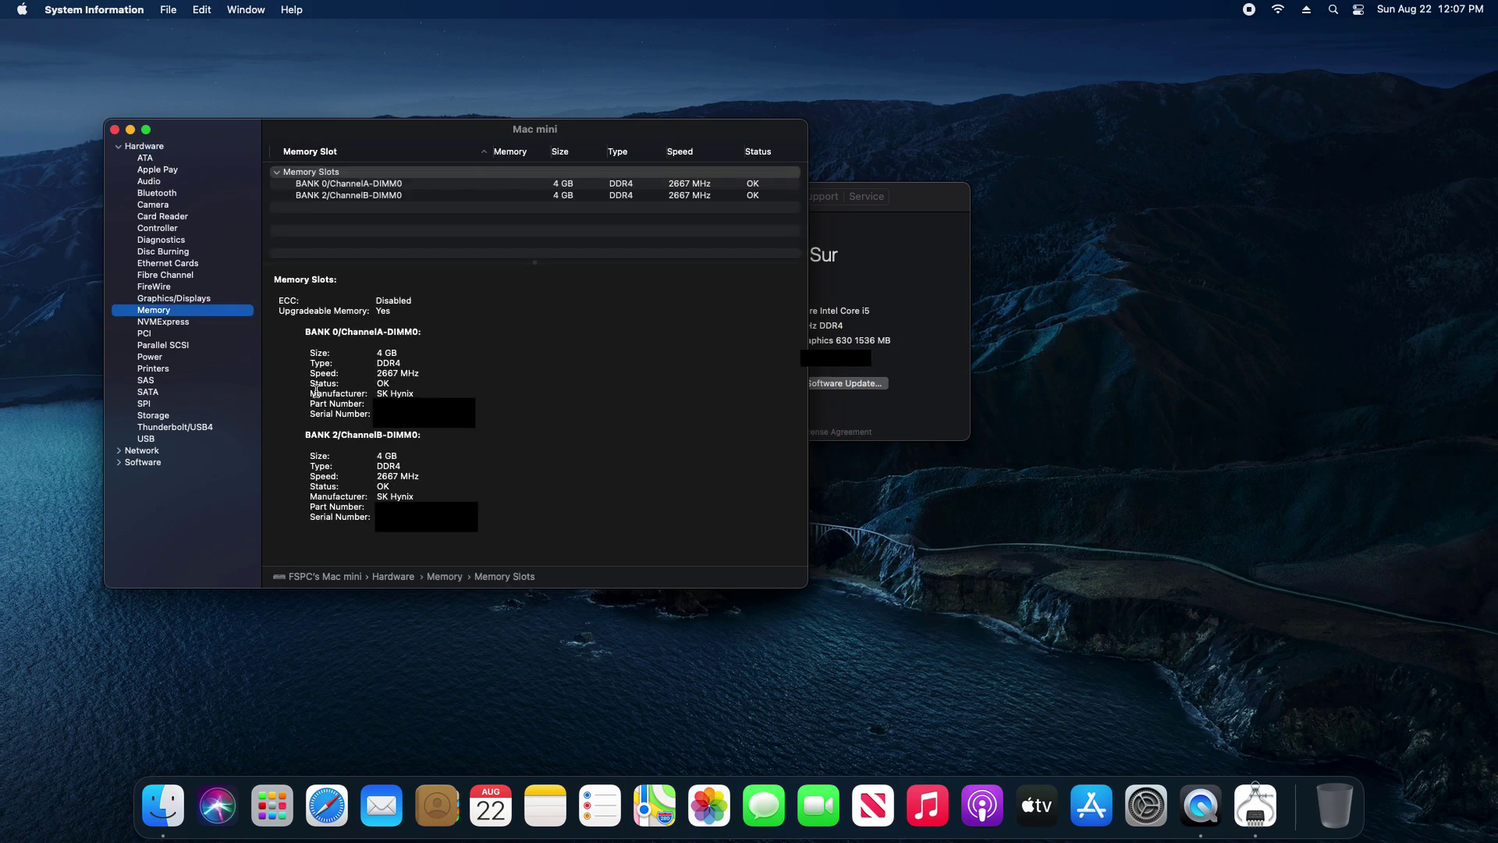
left_click_drag(312, 394, 483, 388)
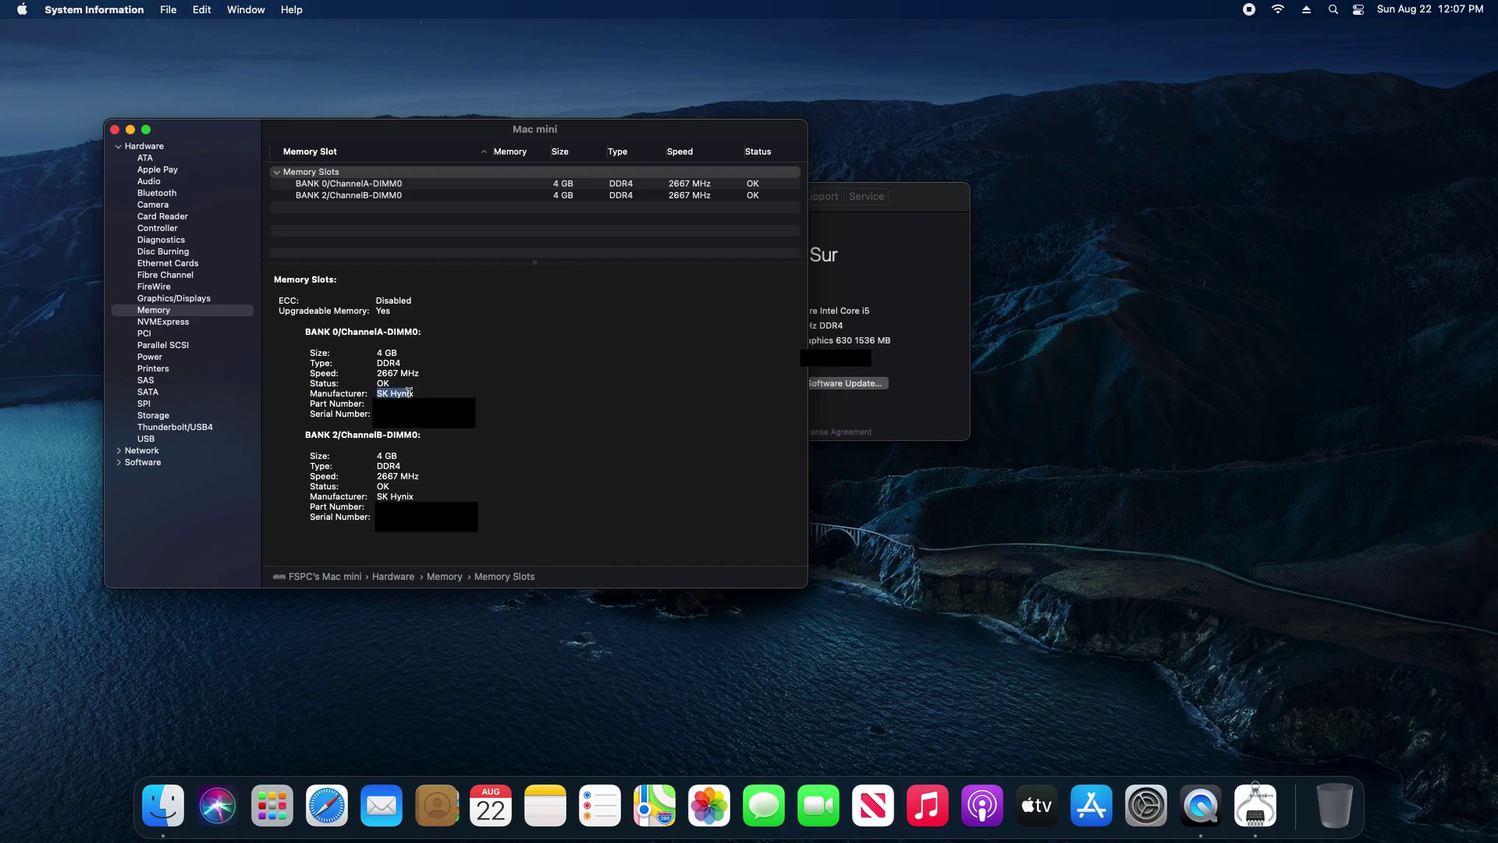
left_click(501, 388)
left_click(932, 212)
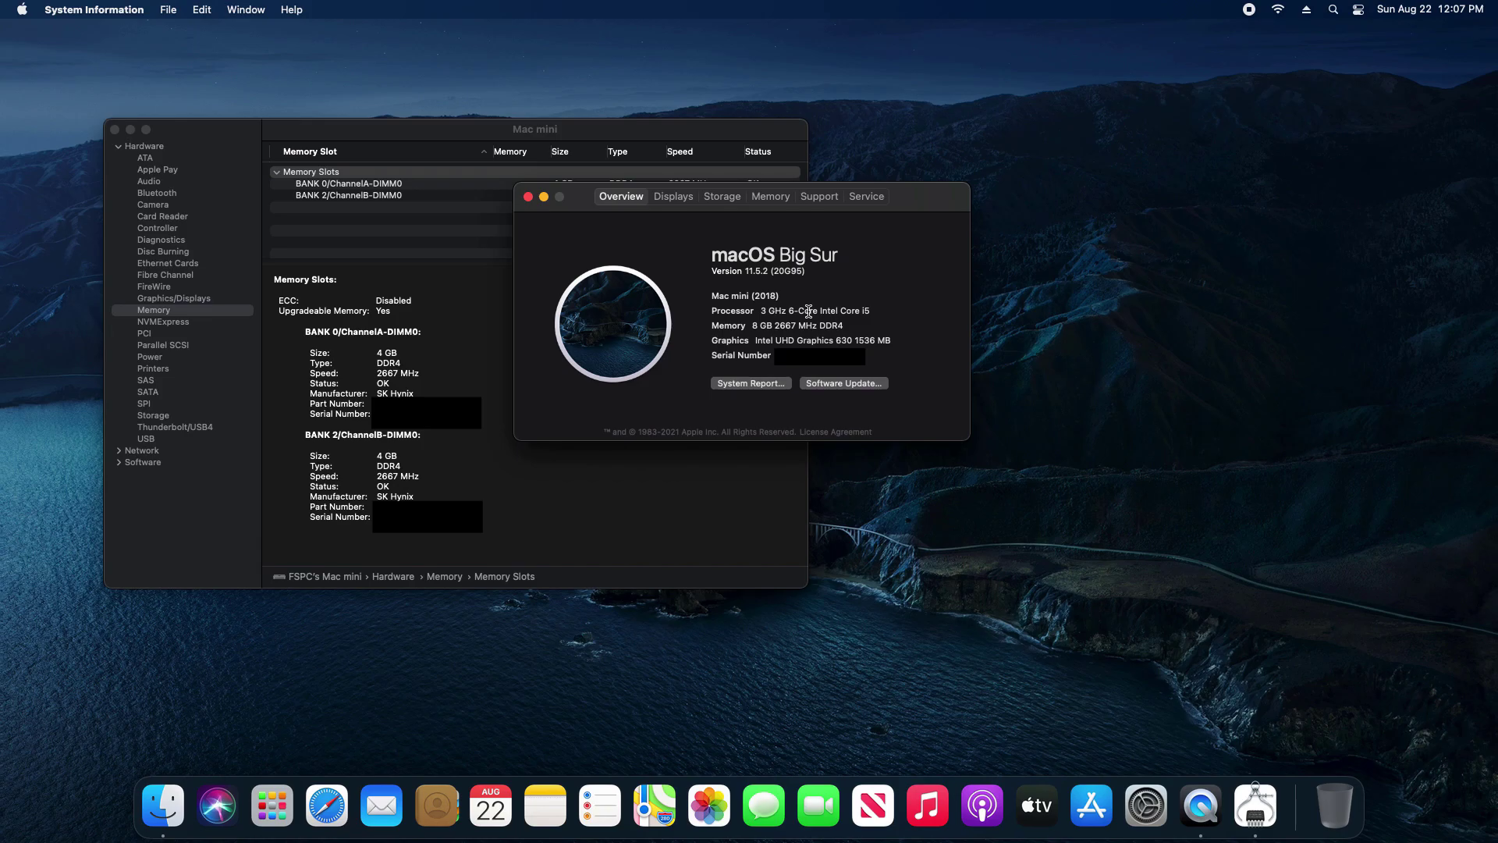
left_click(213, 132)
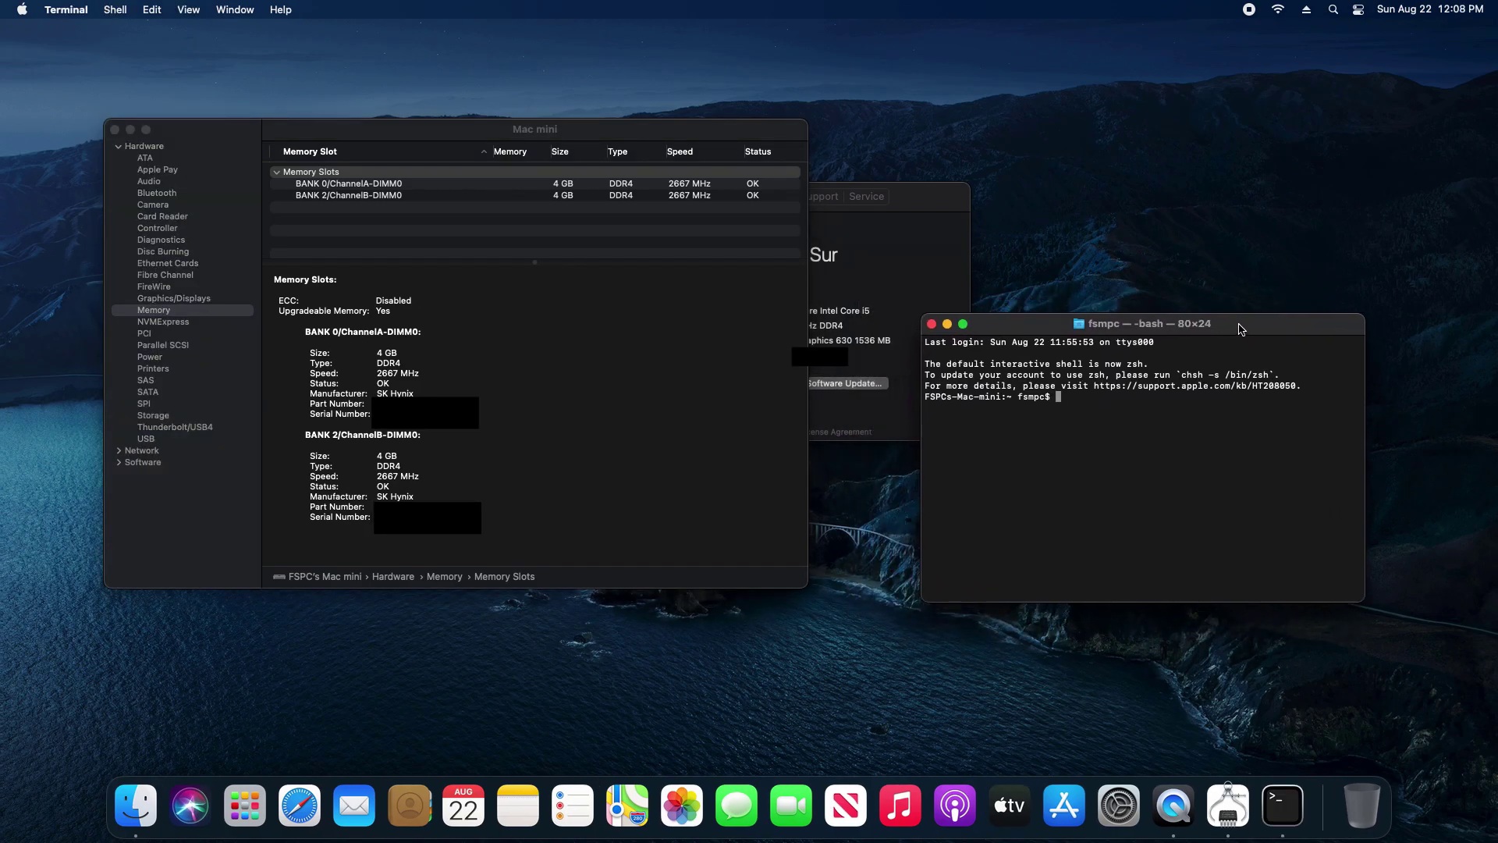
type("sysctl -a | grep brand")
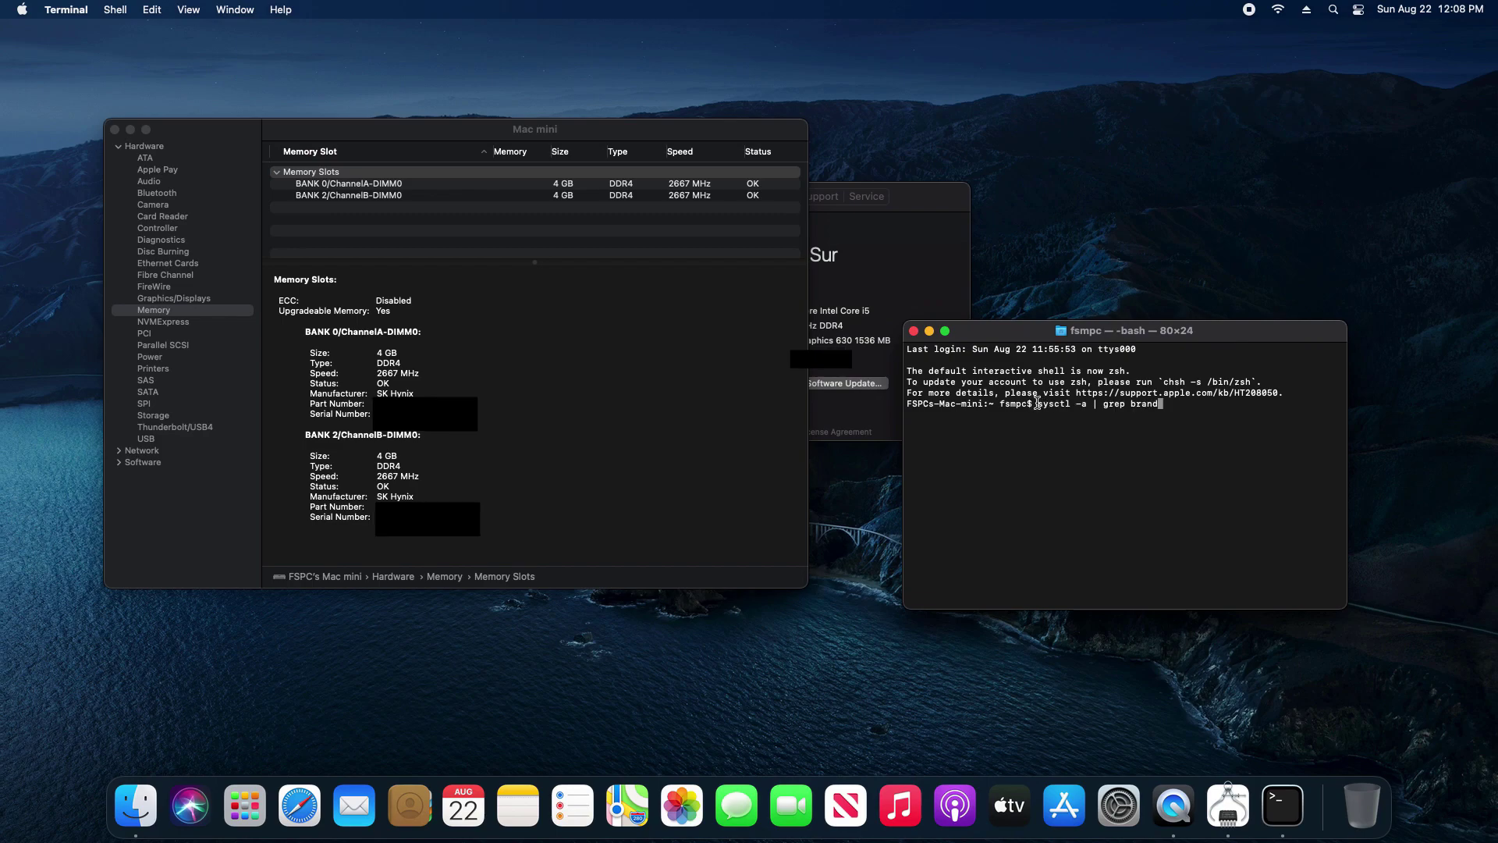
Step: Run sysctl -a | grep brand and highlight the Core(TM) i5-8500 output
left_click_drag(1038, 403, 1201, 406)
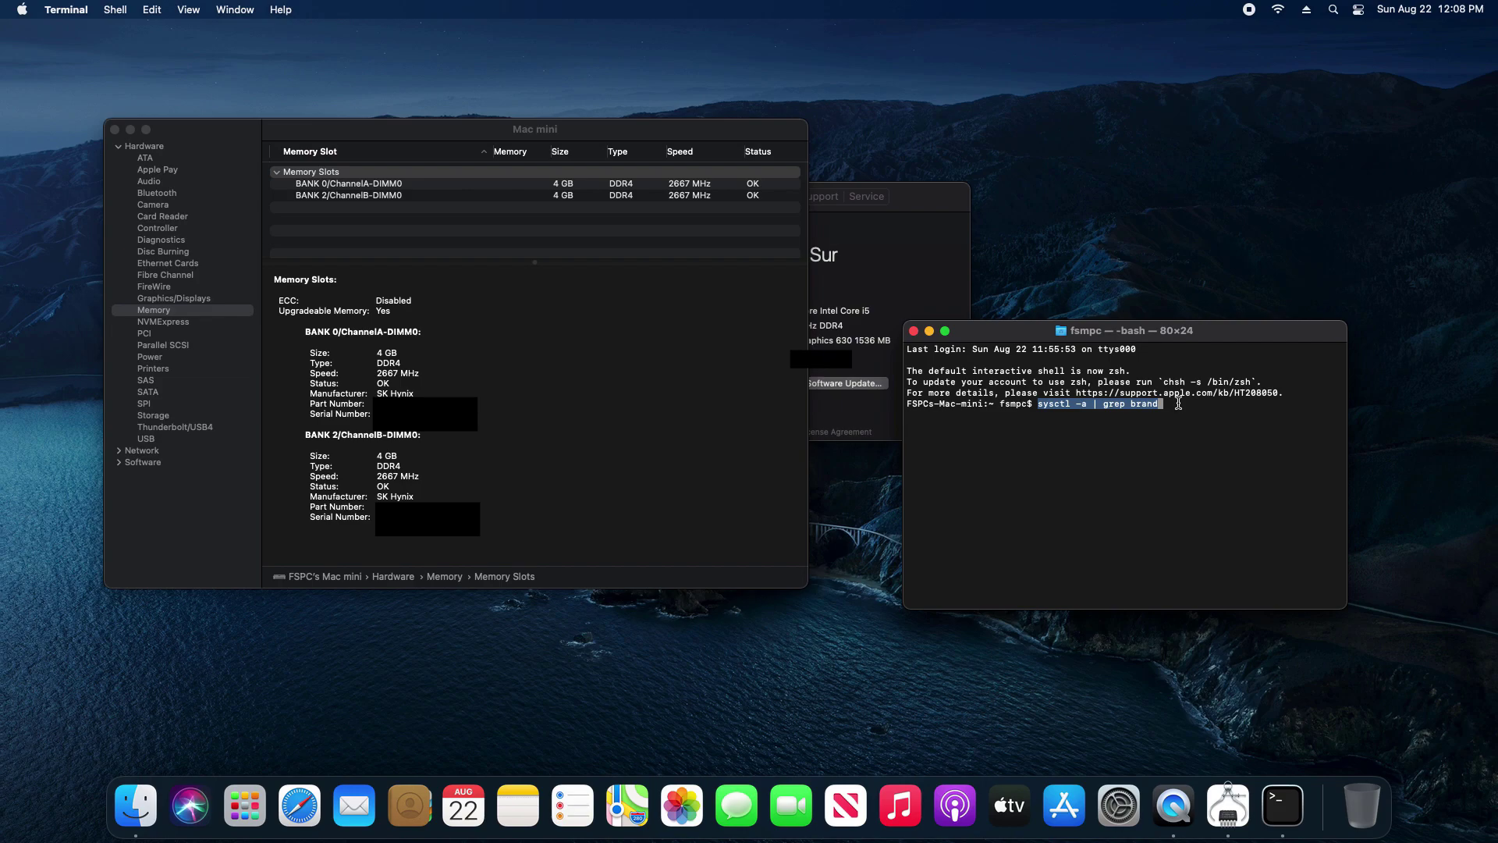
left_click(1178, 403)
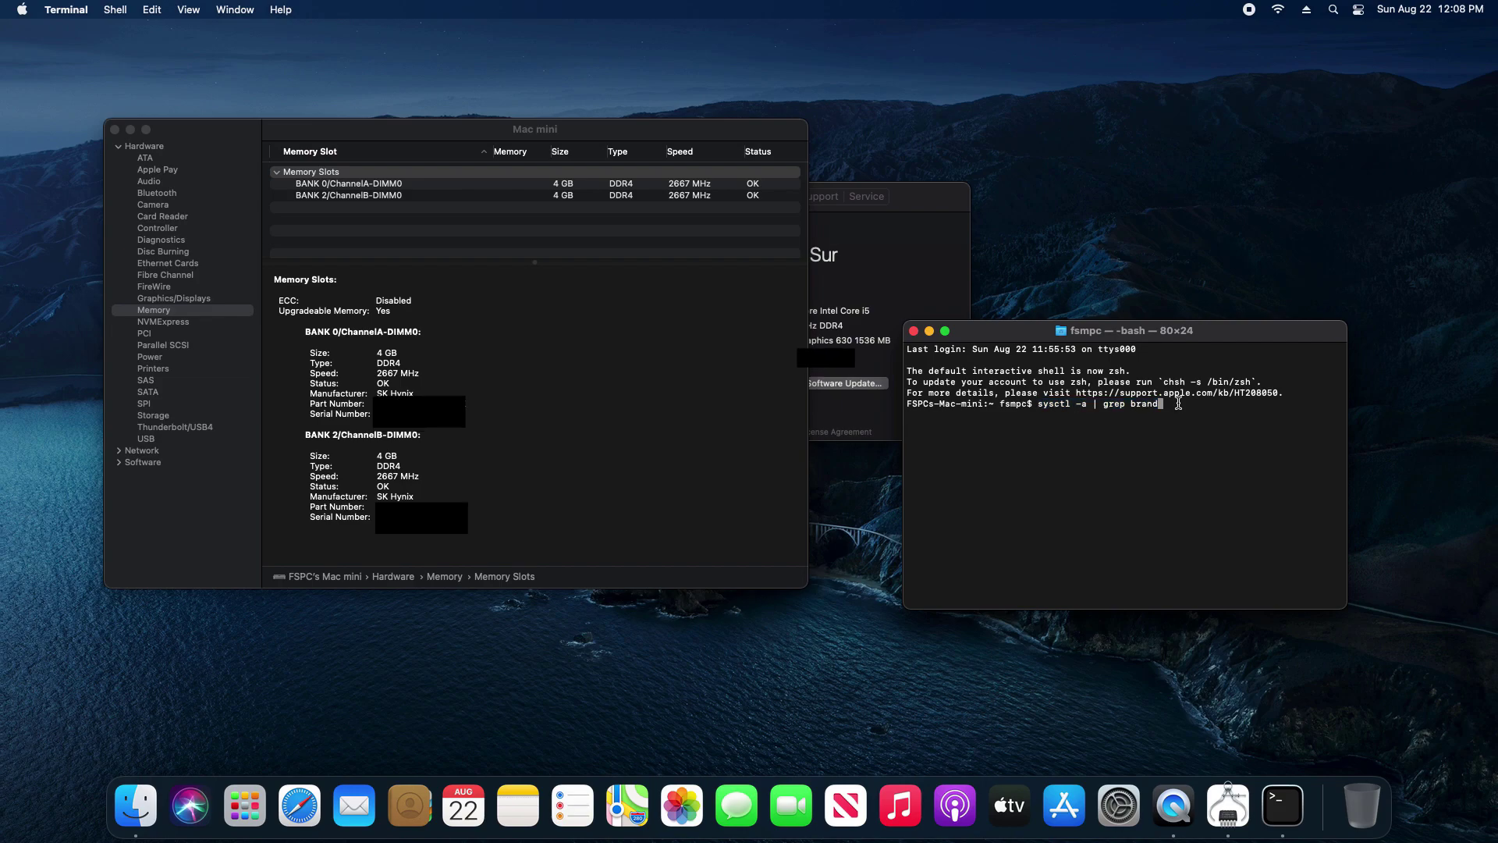
key("Return")
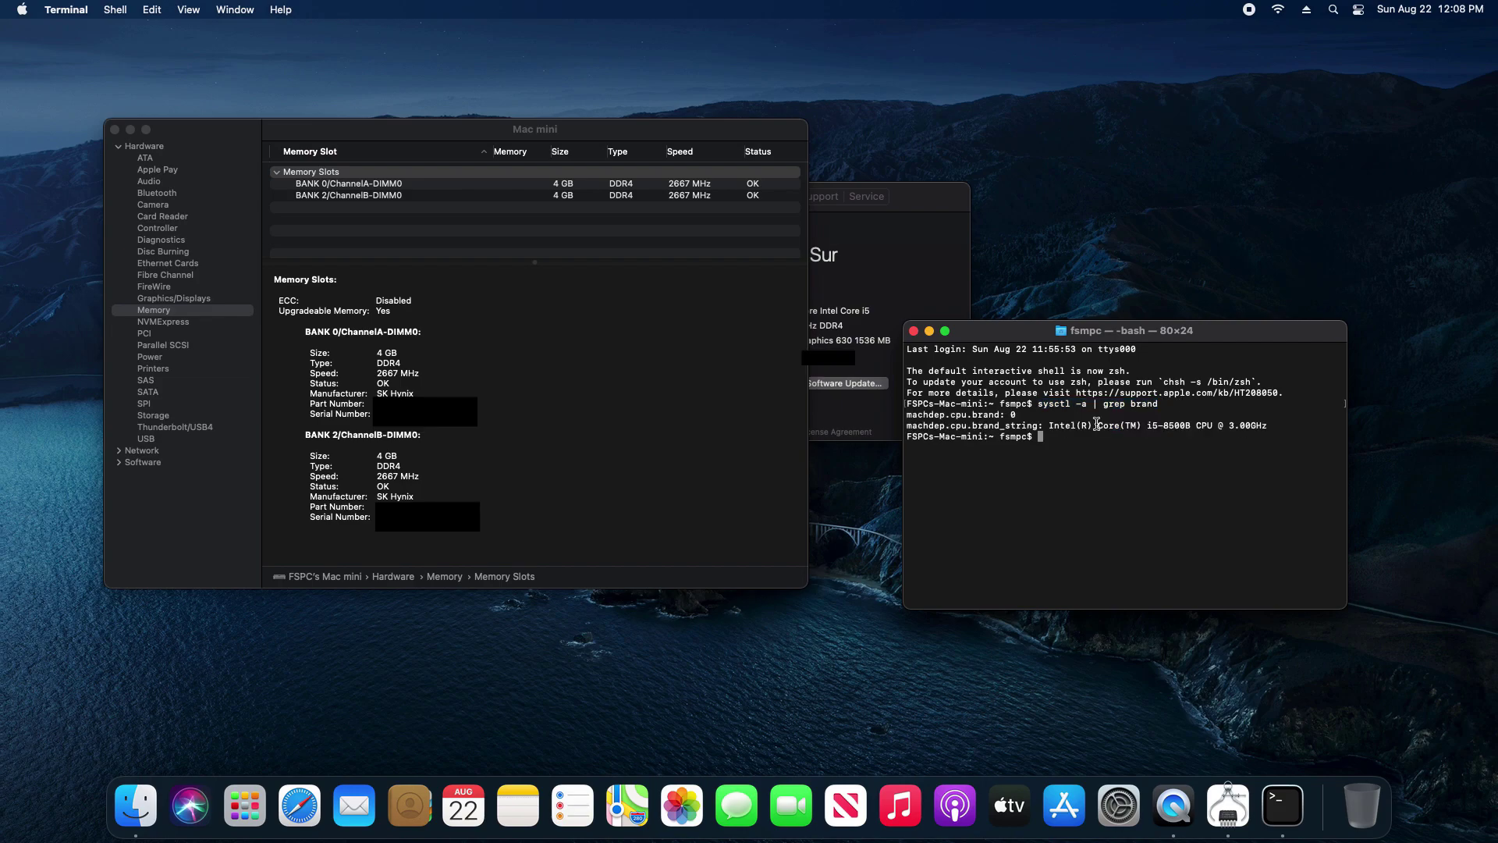
left_click_drag(1098, 425, 1231, 428)
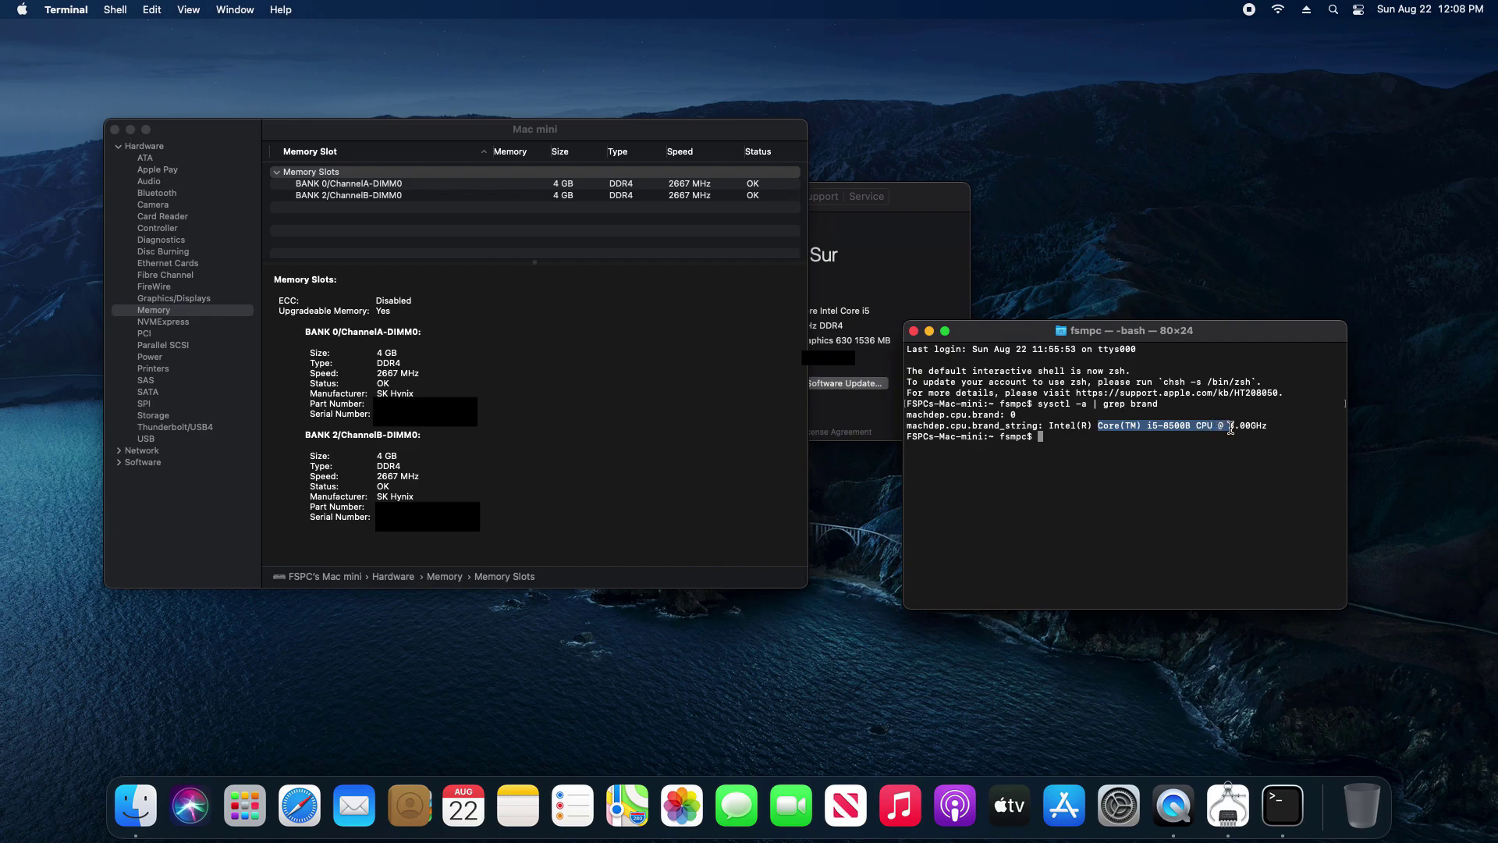